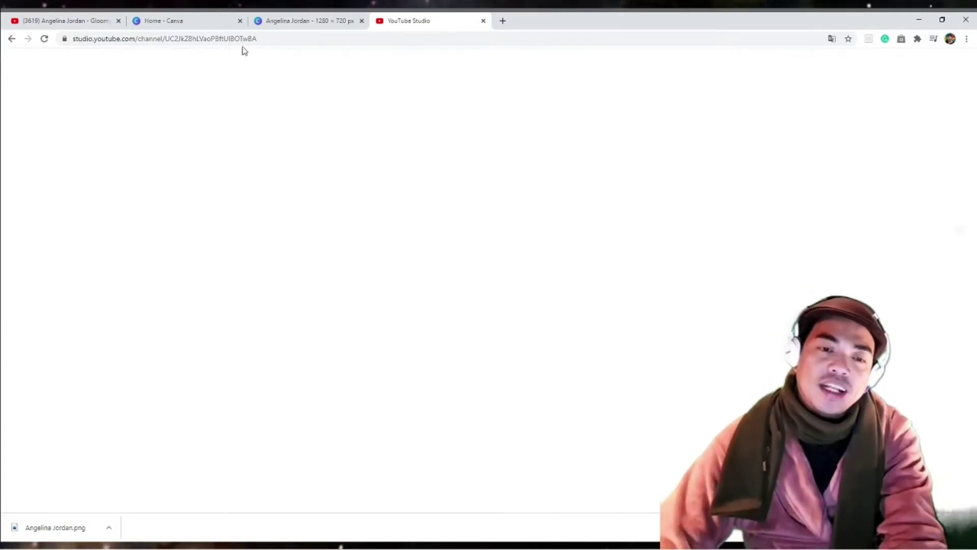
Close the Angelina Jordan Canva design and the Angelina Jordan video page, keeping the channel dashboard open.
{"action": "left_click", "coordinate": [361, 21]}
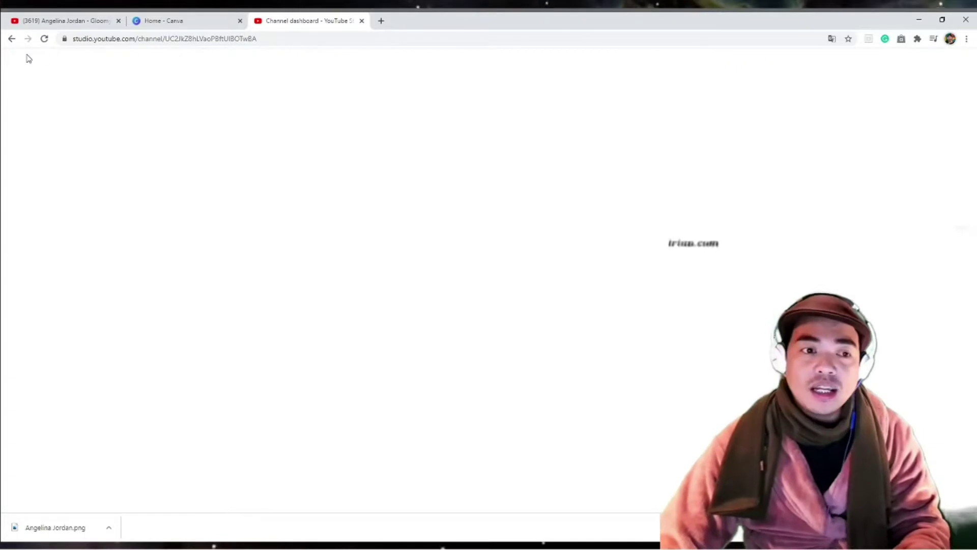
{"action": "left_click", "coordinate": [118, 22]}
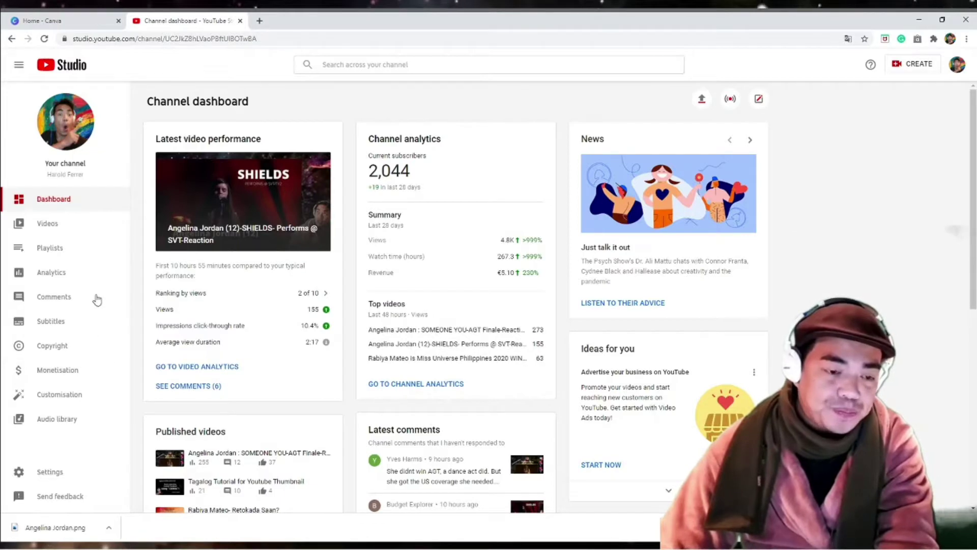
Open the channel settings and review the basic channel info, including the country of residence and the keywords.
{"action": "left_click", "coordinate": [53, 471]}
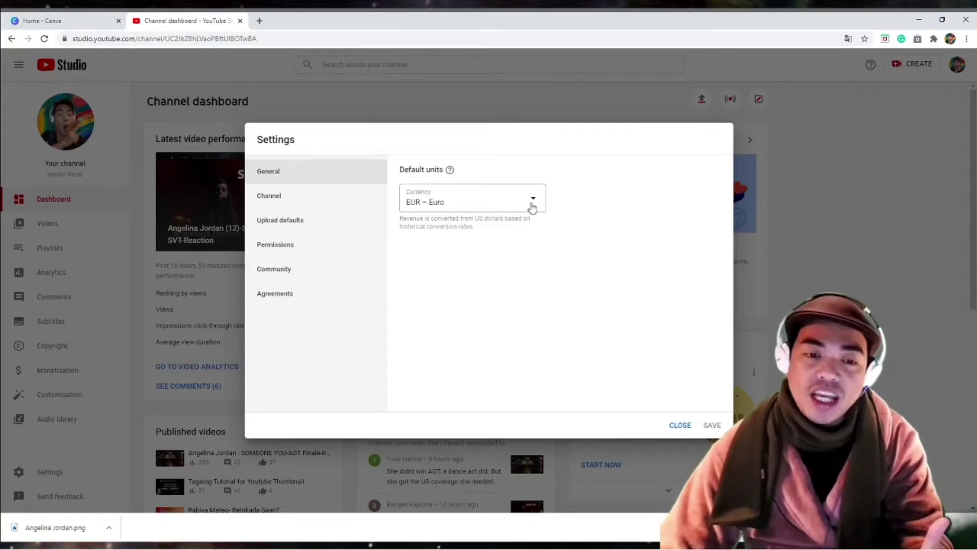
{"action": "left_click", "coordinate": [296, 202]}
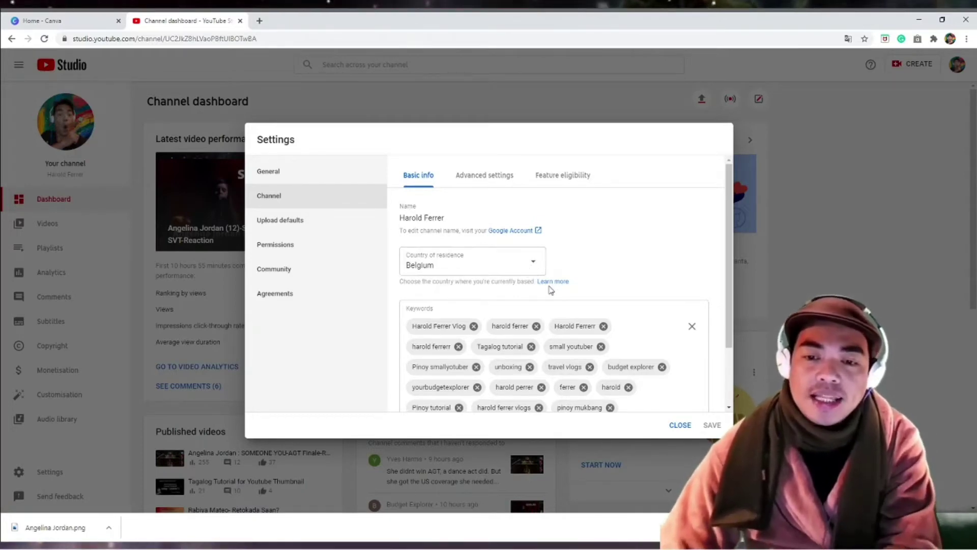
{"action": "scroll", "coordinate": [545, 285], "scroll_direction": "down", "scroll_amount": 2}
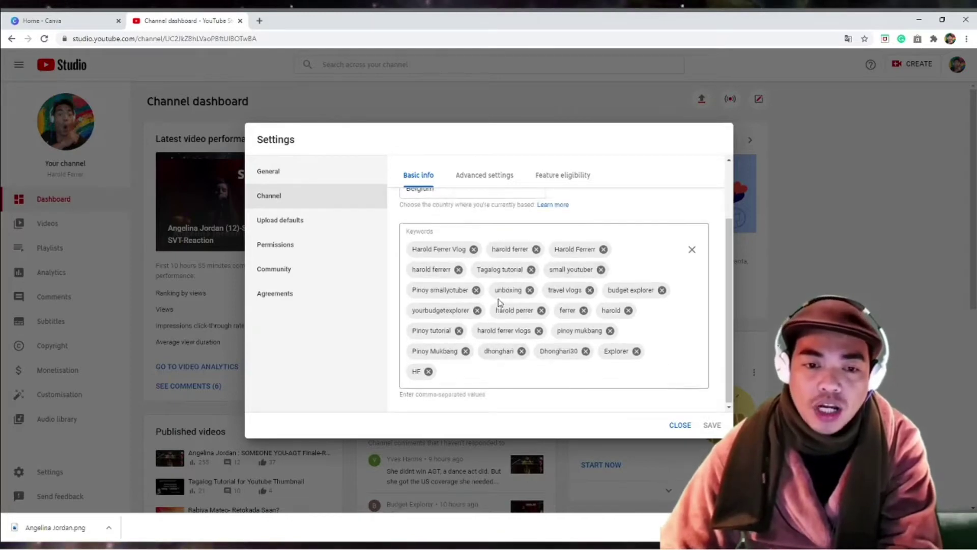
{"action": "scroll", "coordinate": [489, 299], "scroll_direction": "up", "scroll_amount": 1}
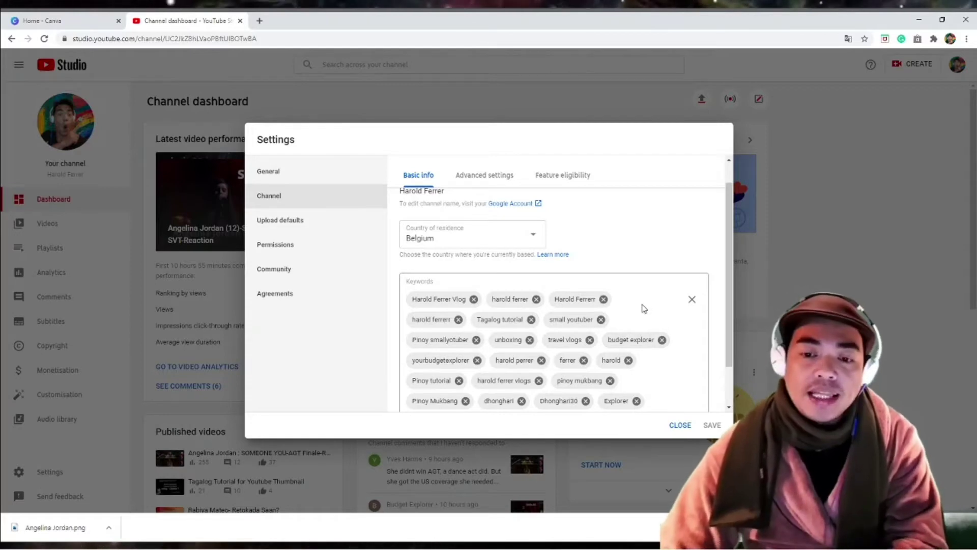
{"action": "scroll", "coordinate": [644, 308], "scroll_direction": "down", "scroll_amount": 1}
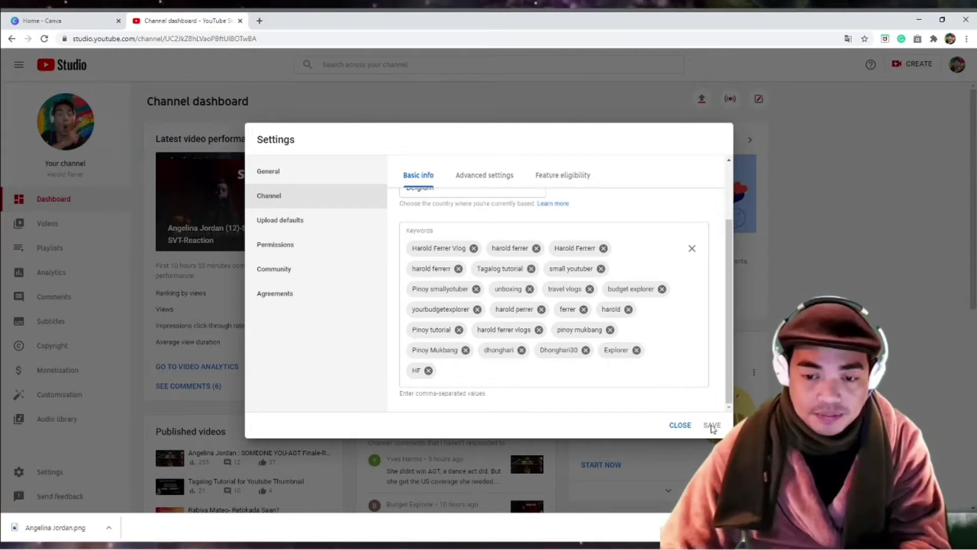
Review the channel's advanced settings, from the audience choice to the channel redirect, and its feature eligibility.
{"action": "left_click", "coordinate": [491, 180]}
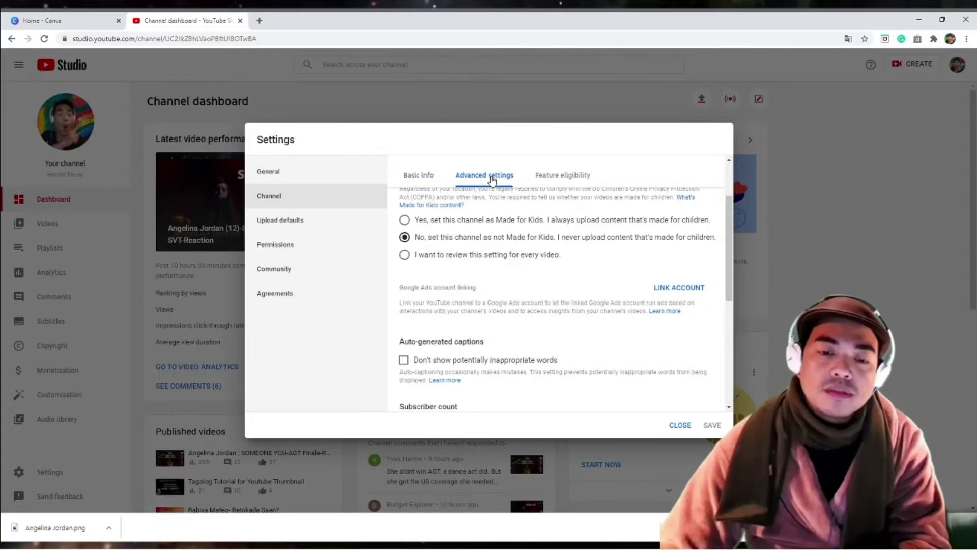
{"action": "scroll", "coordinate": [491, 182], "scroll_direction": "up", "scroll_amount": 3}
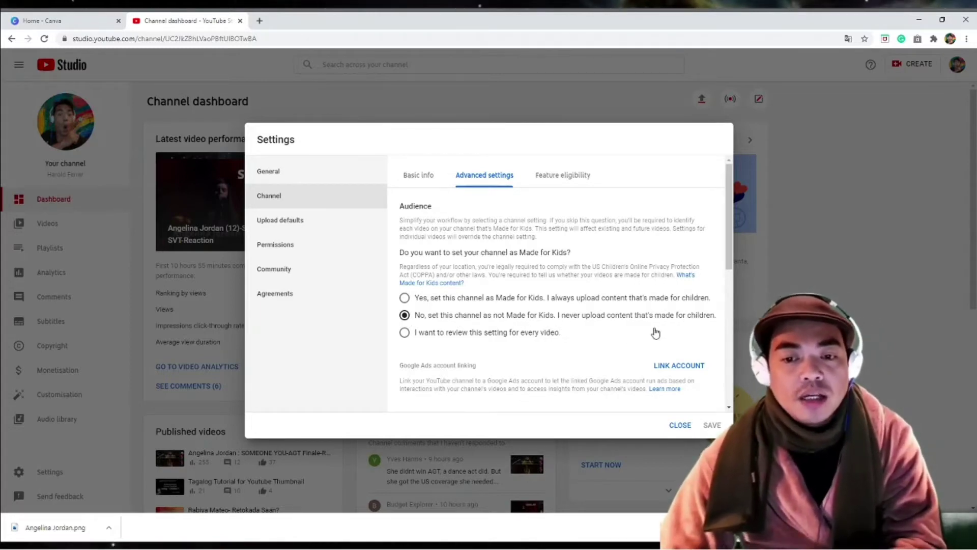
{"action": "scroll", "coordinate": [650, 318], "scroll_direction": "down", "scroll_amount": 2}
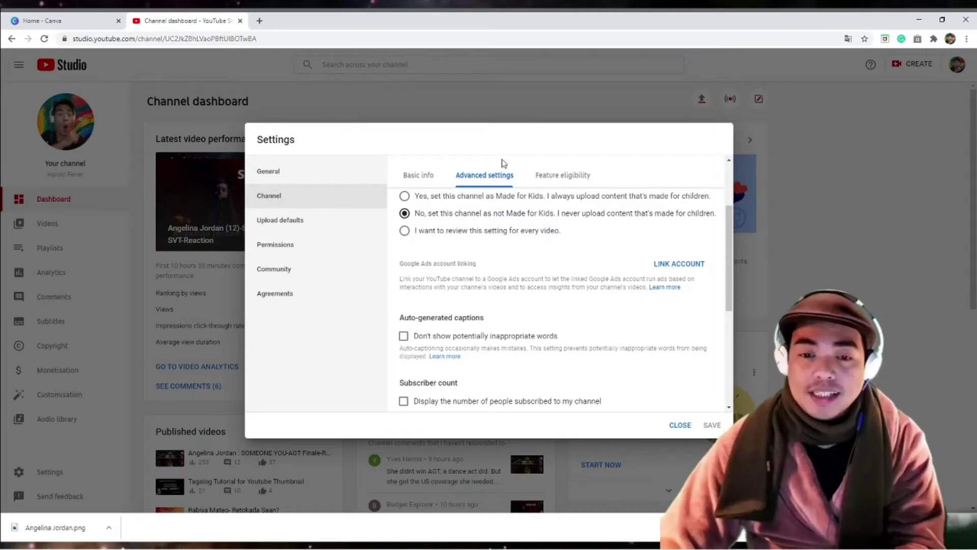
{"action": "scroll", "coordinate": [687, 296], "scroll_direction": "down", "scroll_amount": 5}
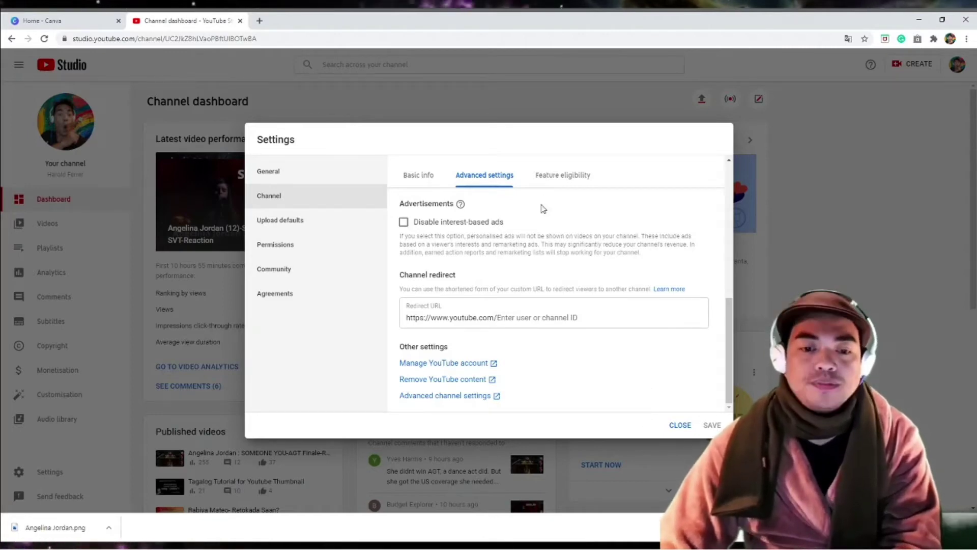
{"action": "left_click", "coordinate": [563, 182]}
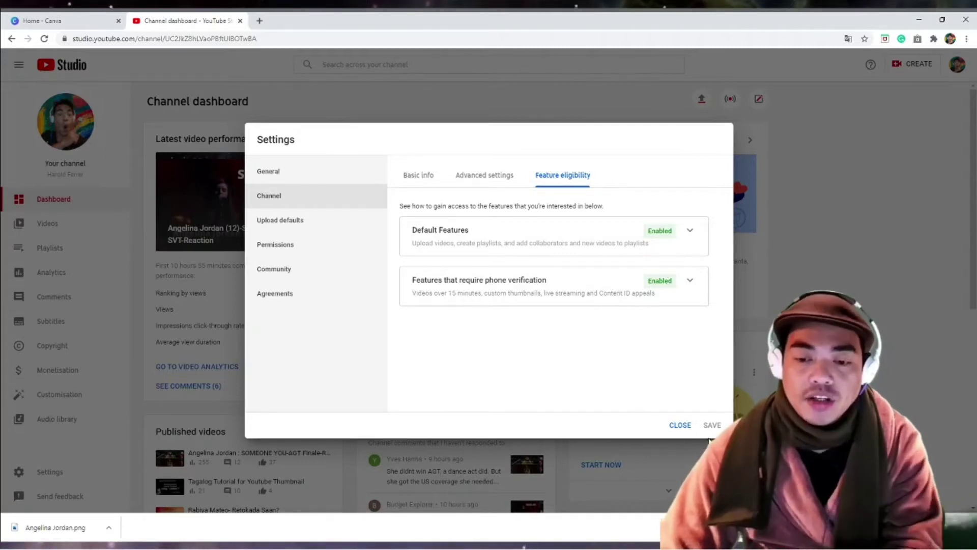
Review the basic upload defaults: title, full description text, visibility and tags.
{"action": "left_click", "coordinate": [299, 224]}
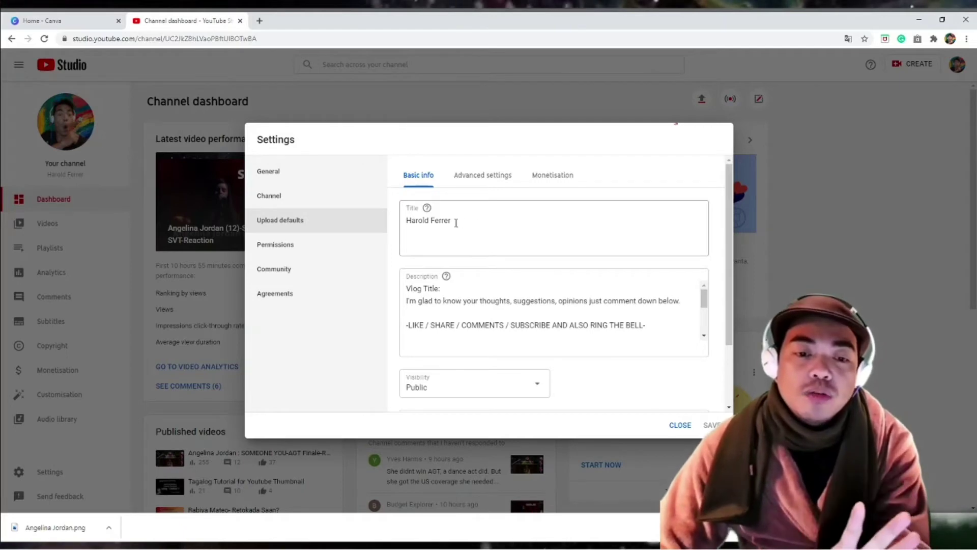
{"action": "scroll", "coordinate": [457, 219], "scroll_direction": "down", "scroll_amount": 3}
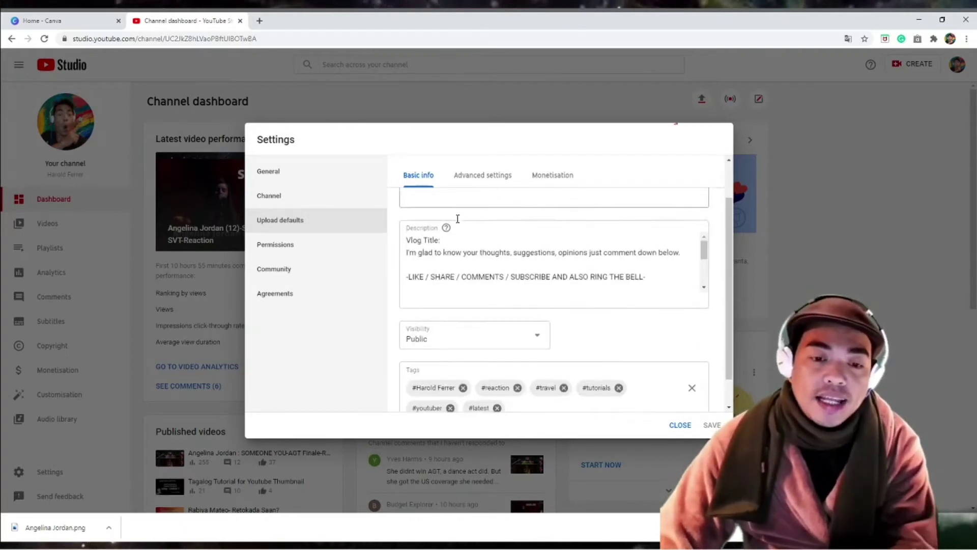
{"action": "scroll", "coordinate": [591, 249], "scroll_direction": "up", "scroll_amount": 1}
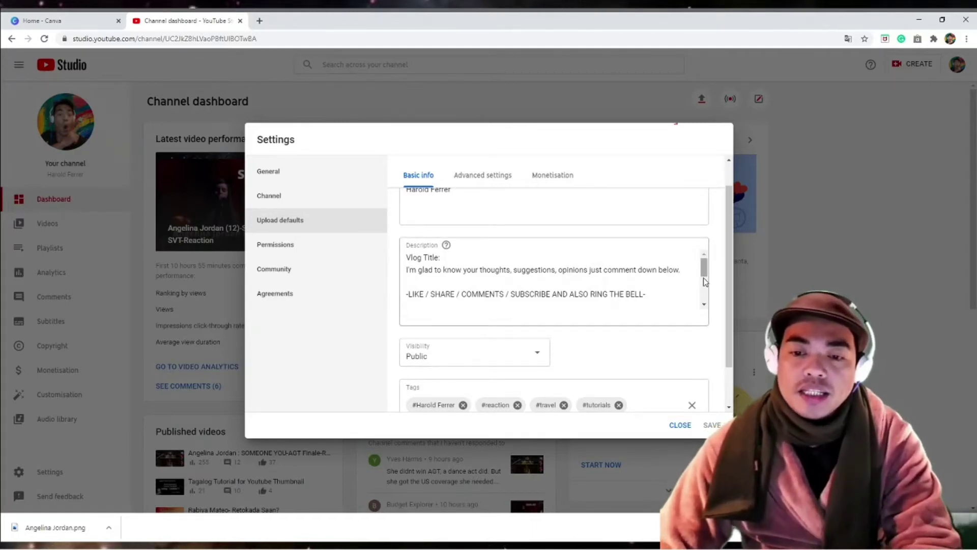
{"action": "left_click", "coordinate": [706, 305]}
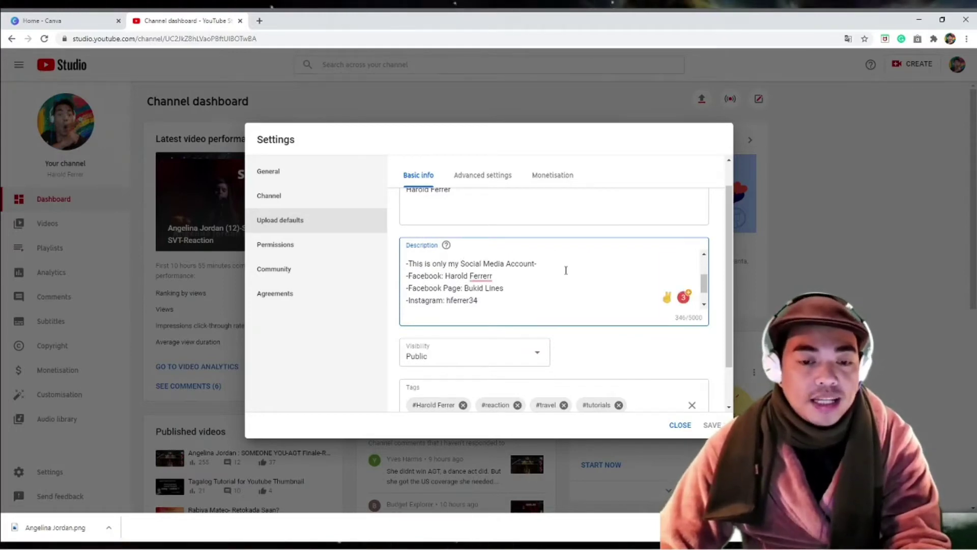
{"action": "scroll", "coordinate": [566, 270], "scroll_direction": "down", "scroll_amount": 3}
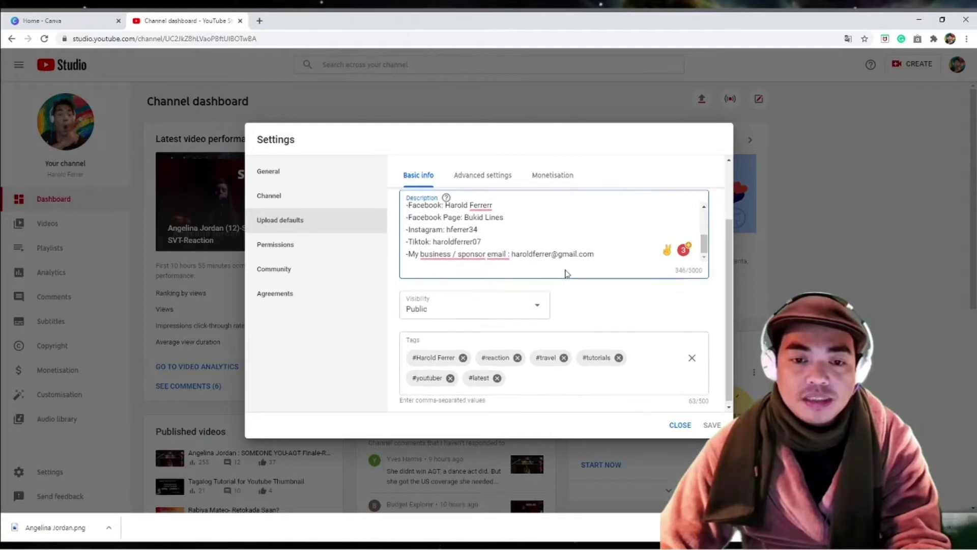
{"action": "scroll", "coordinate": [566, 272], "scroll_direction": "up", "scroll_amount": 1}
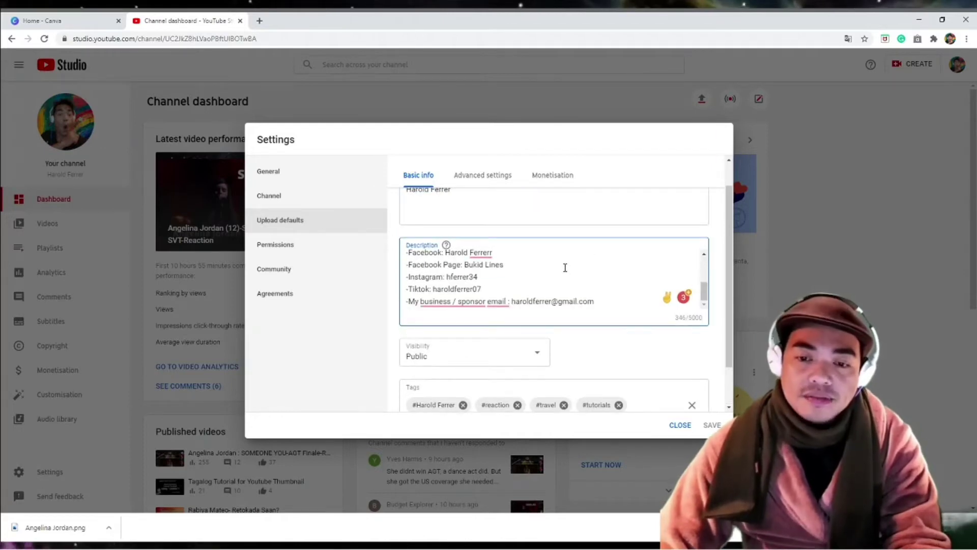
{"action": "scroll", "coordinate": [570, 291], "scroll_direction": "down", "scroll_amount": 1}
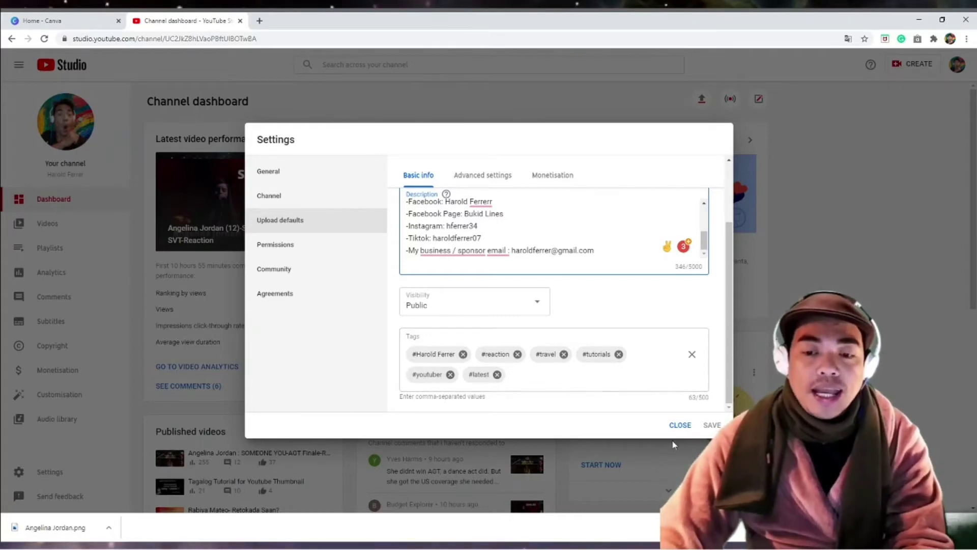
{"action": "scroll", "coordinate": [556, 311], "scroll_direction": "up", "scroll_amount": 2}
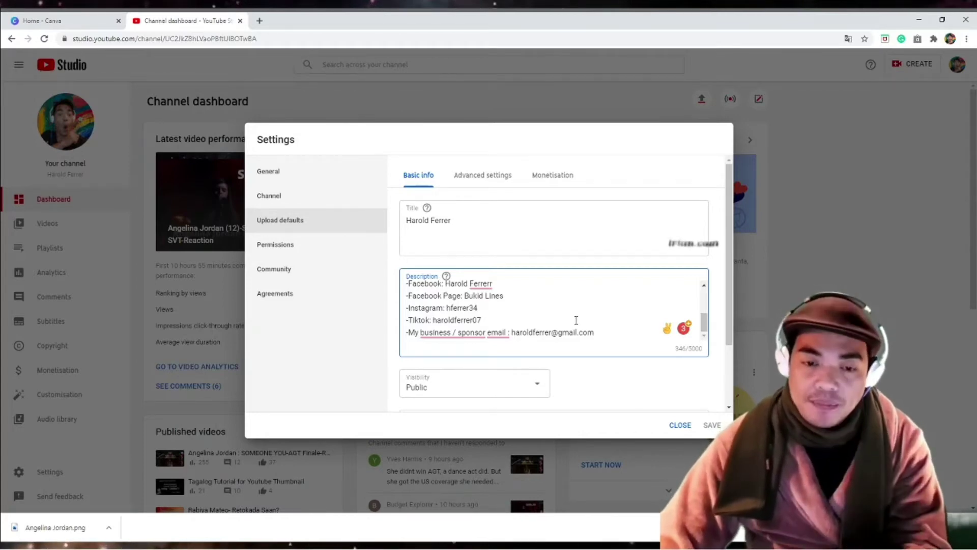
{"action": "scroll", "coordinate": [552, 304], "scroll_direction": "up", "scroll_amount": 5}
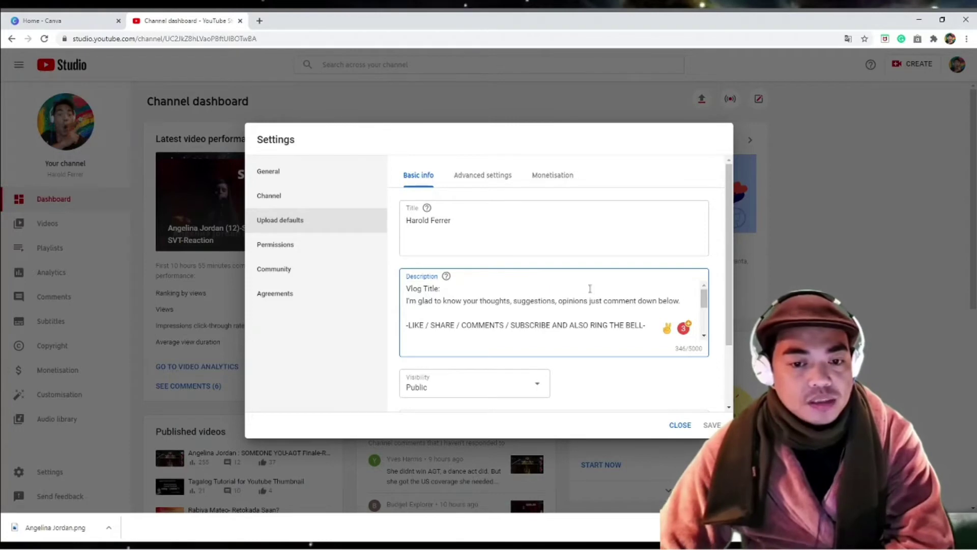
In the advanced upload defaults, choose Standard YouTube Licence and set the caption certification to None.
{"action": "left_click", "coordinate": [494, 178]}
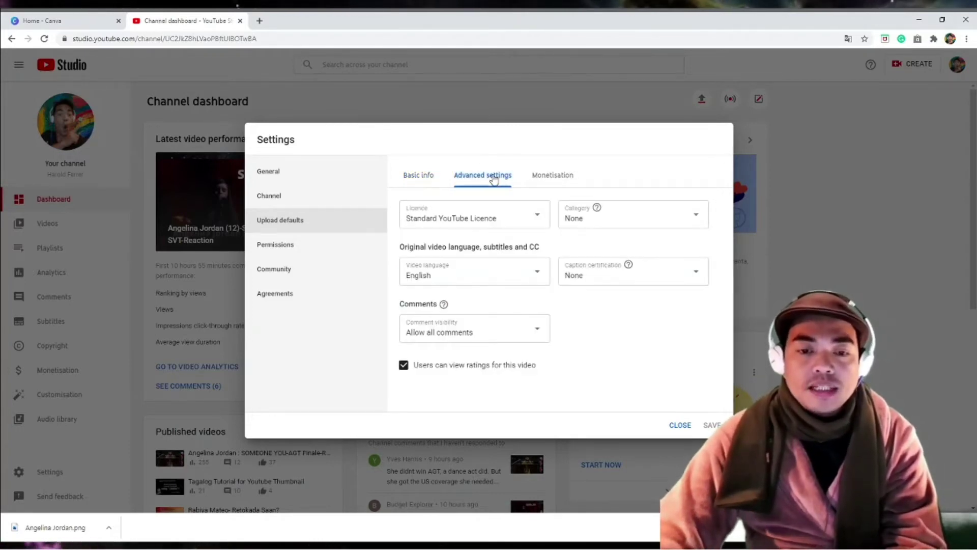
{"action": "left_click", "coordinate": [536, 223]}
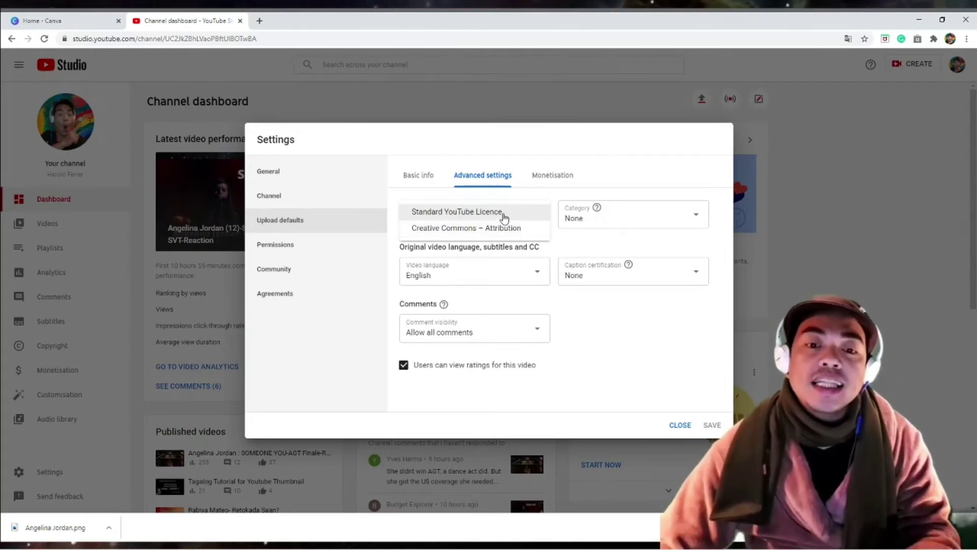
{"action": "left_click", "coordinate": [523, 216]}
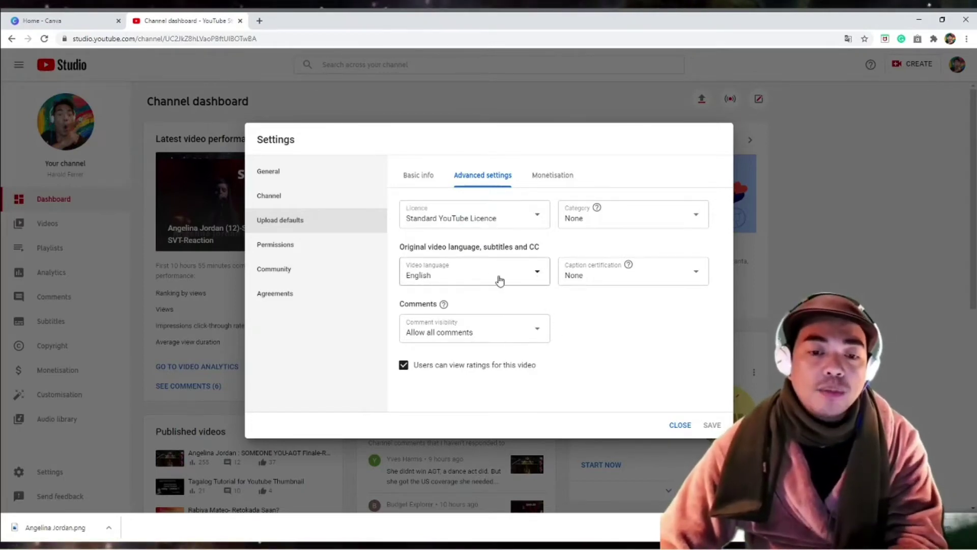
{"action": "left_click", "coordinate": [696, 275]}
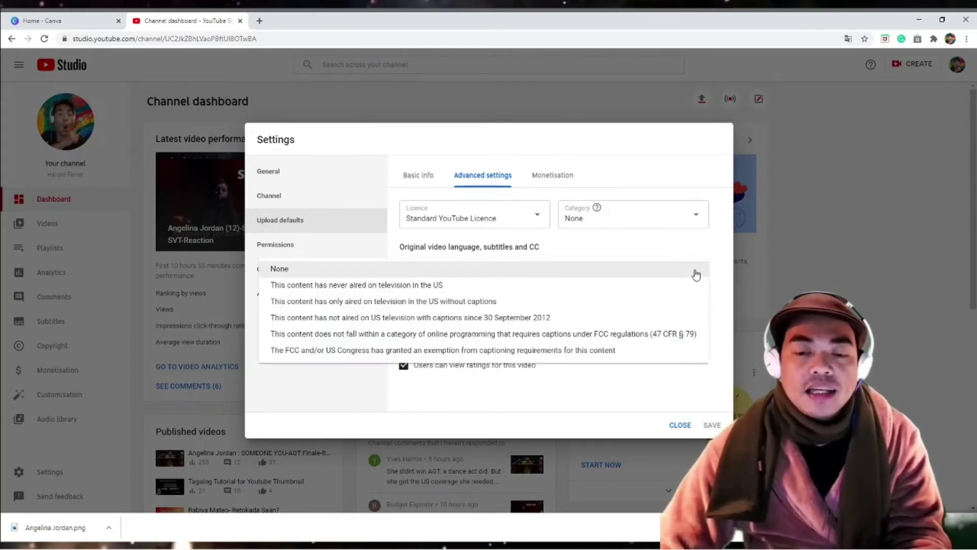
{"action": "left_click", "coordinate": [696, 270]}
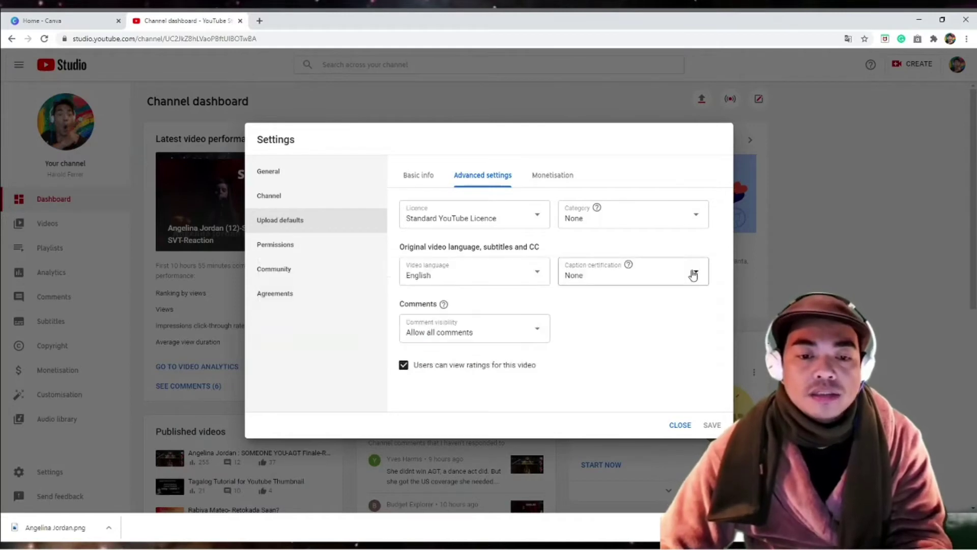
Set the default category to Entertainment with all comments allowed, and save the upload defaults.
{"action": "left_click", "coordinate": [697, 220]}
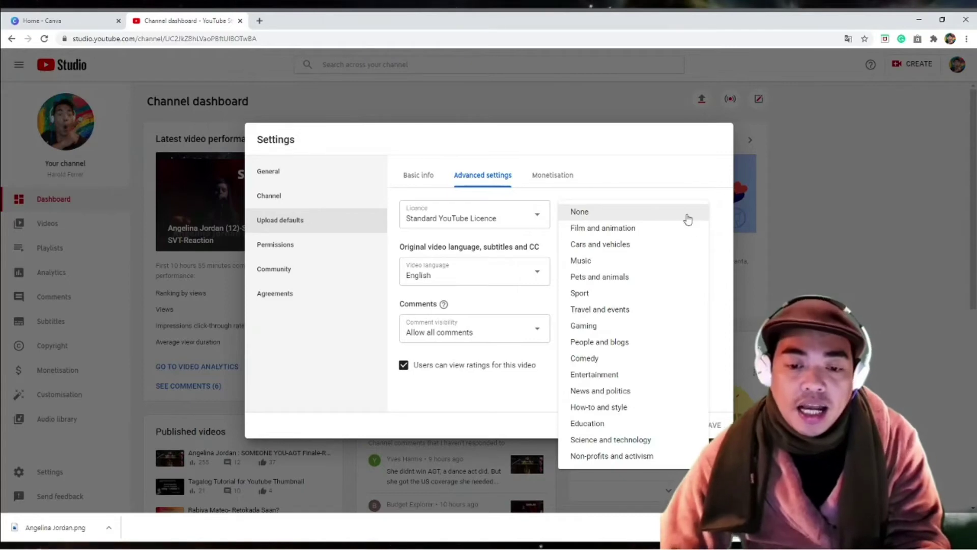
{"action": "left_click", "coordinate": [615, 375]}
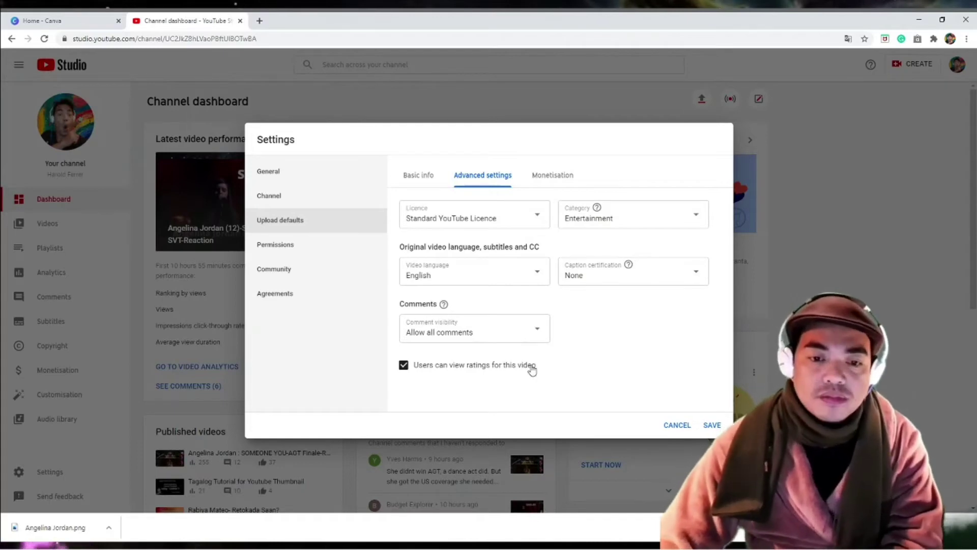
{"action": "left_click", "coordinate": [539, 333]}
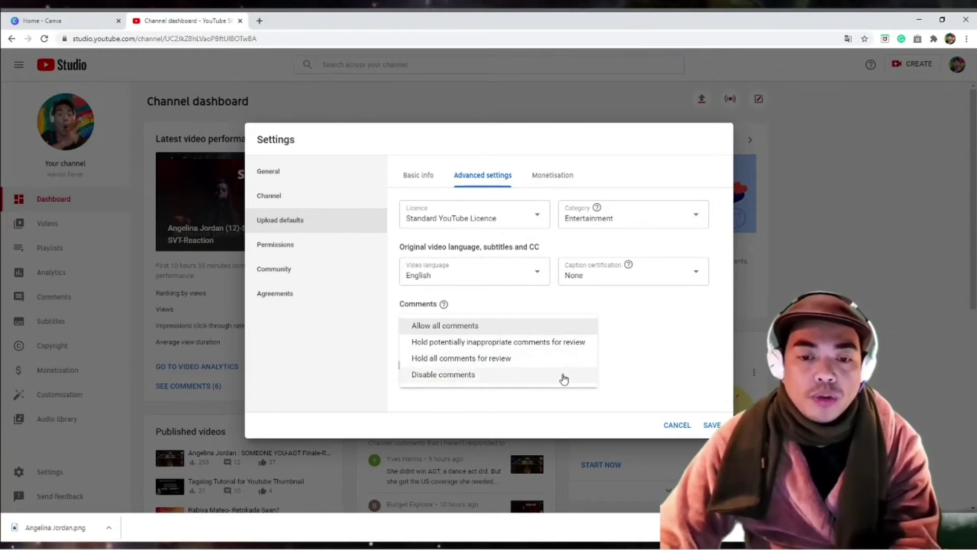
{"action": "left_click", "coordinate": [492, 328]}
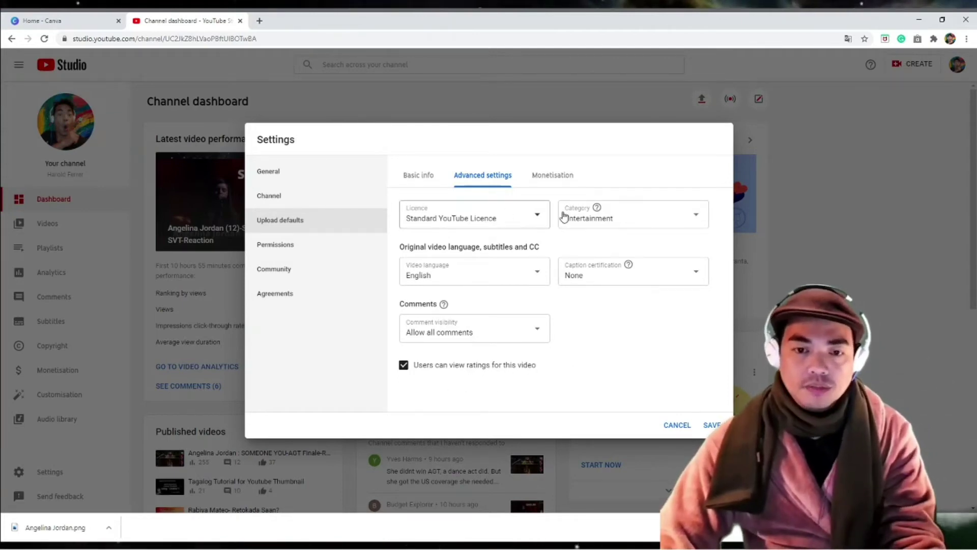
{"action": "left_click", "coordinate": [712, 426]}
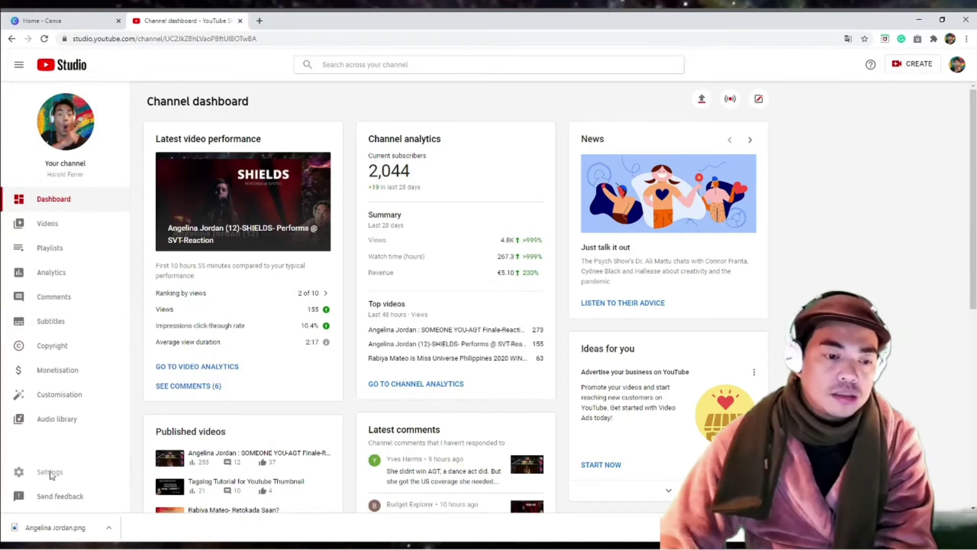
Reopen the channel settings and check the saved advanced upload defaults.
{"action": "left_click", "coordinate": [51, 474]}
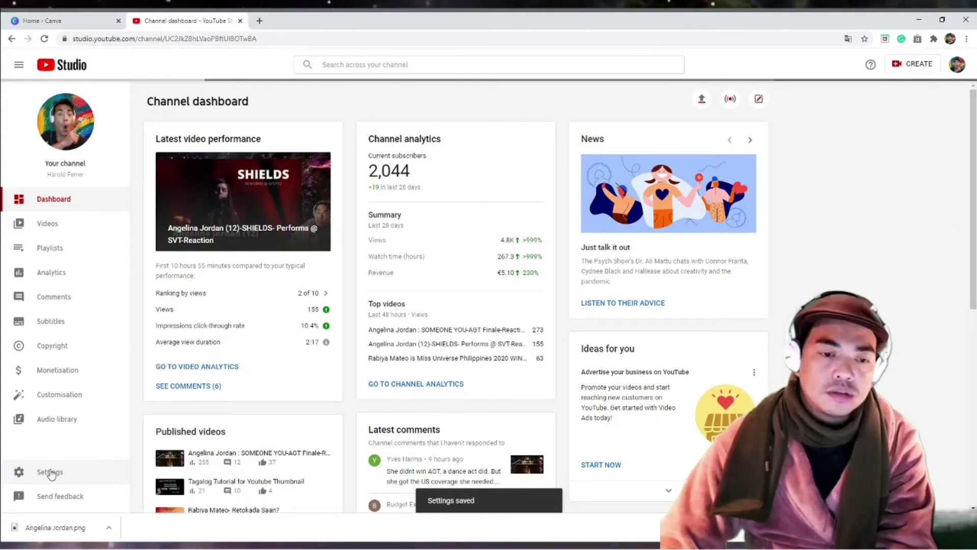
{"action": "left_click", "coordinate": [50, 473]}
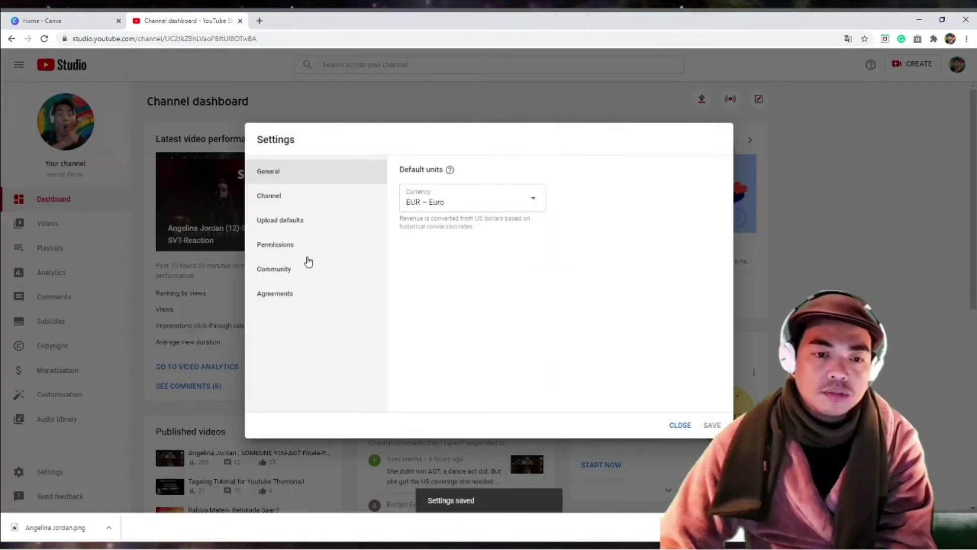
{"action": "left_click", "coordinate": [293, 224]}
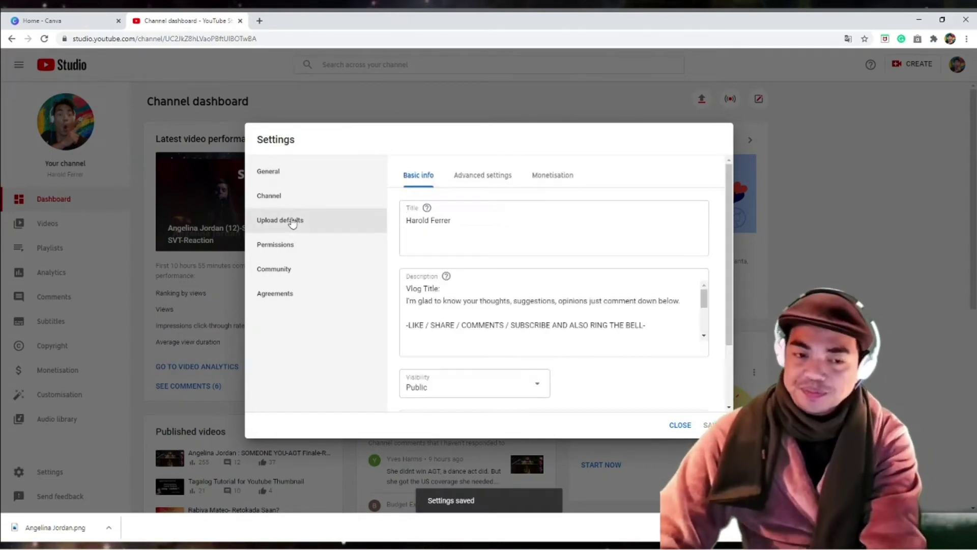
{"action": "left_click", "coordinate": [488, 180]}
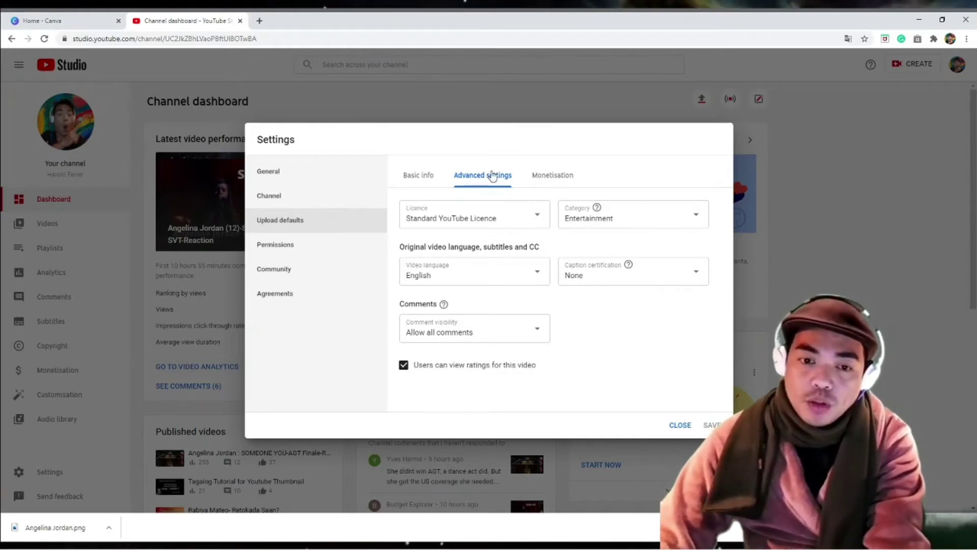
Review the default ad types and mid-roll option for uploads, and the channel's access permissions.
{"action": "left_click", "coordinate": [559, 178]}
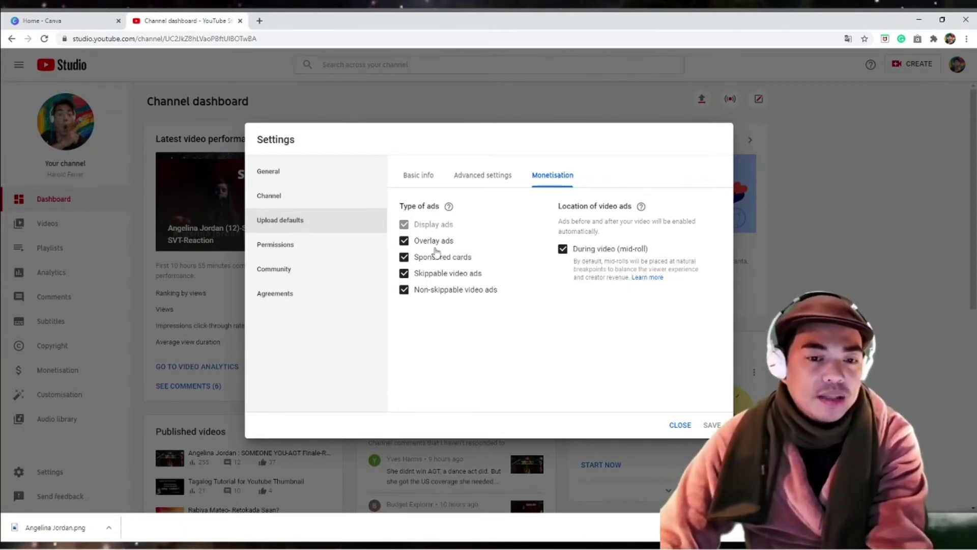
{"action": "left_click", "coordinate": [273, 252]}
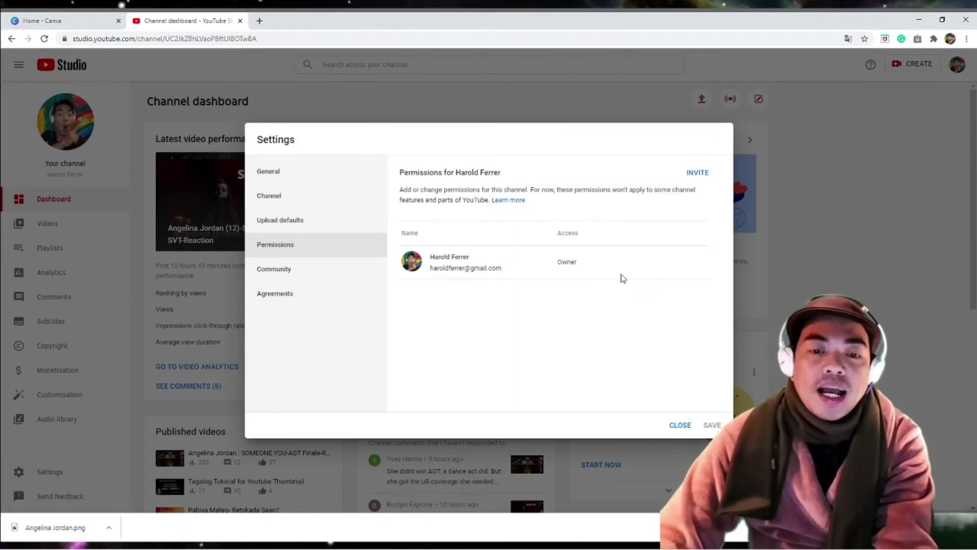
{"action": "mouse_move", "coordinate": [624, 251]}
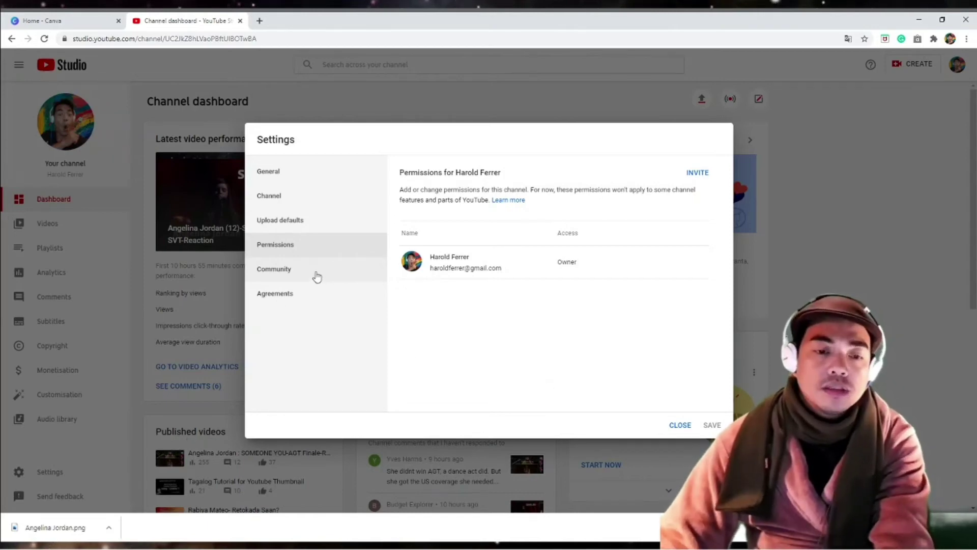
Examine the community automated filters, covering moderators, approved users, hidden users, blocked words and link blocking.
{"action": "left_click", "coordinate": [275, 271]}
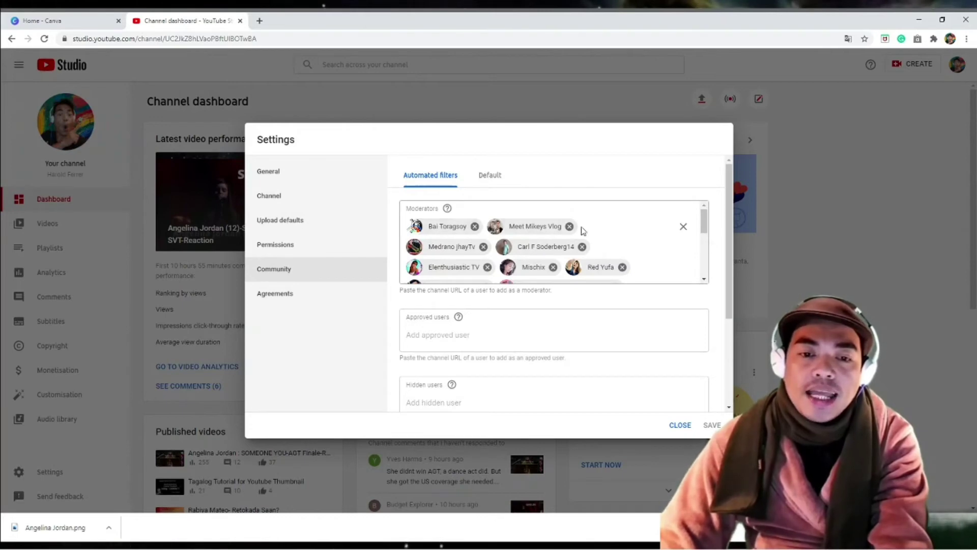
{"action": "scroll", "coordinate": [656, 233], "scroll_direction": "down", "scroll_amount": 8}
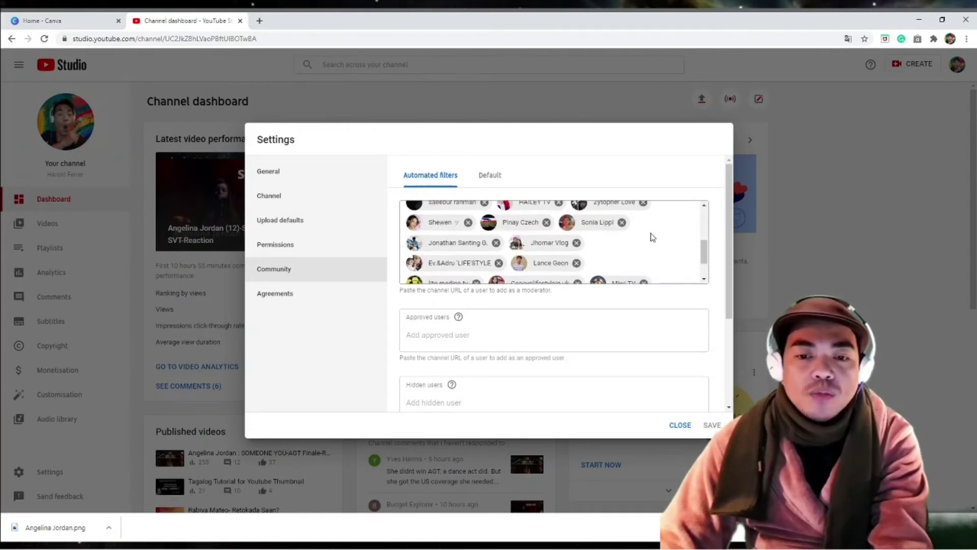
{"action": "scroll", "coordinate": [649, 235], "scroll_direction": "up", "scroll_amount": 8}
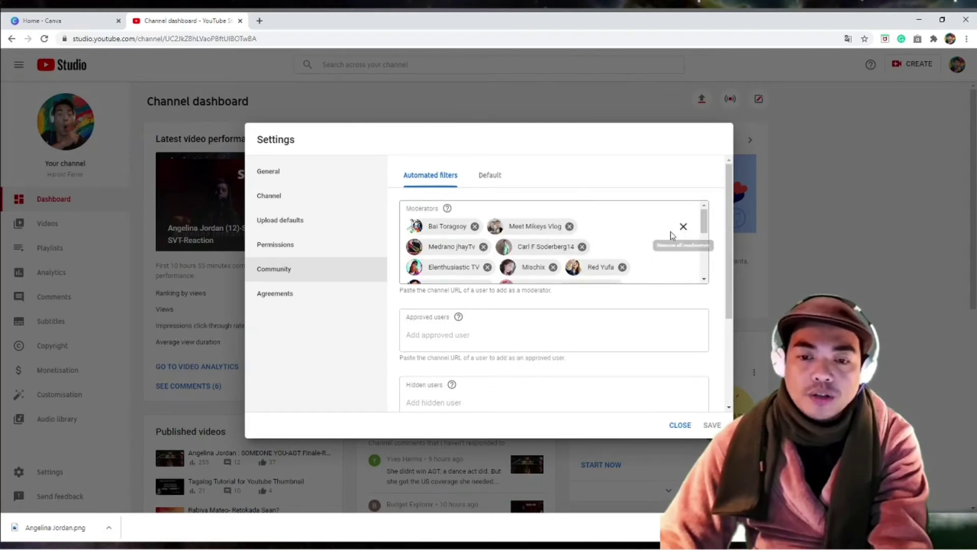
{"action": "scroll", "coordinate": [658, 235], "scroll_direction": "down", "scroll_amount": 5}
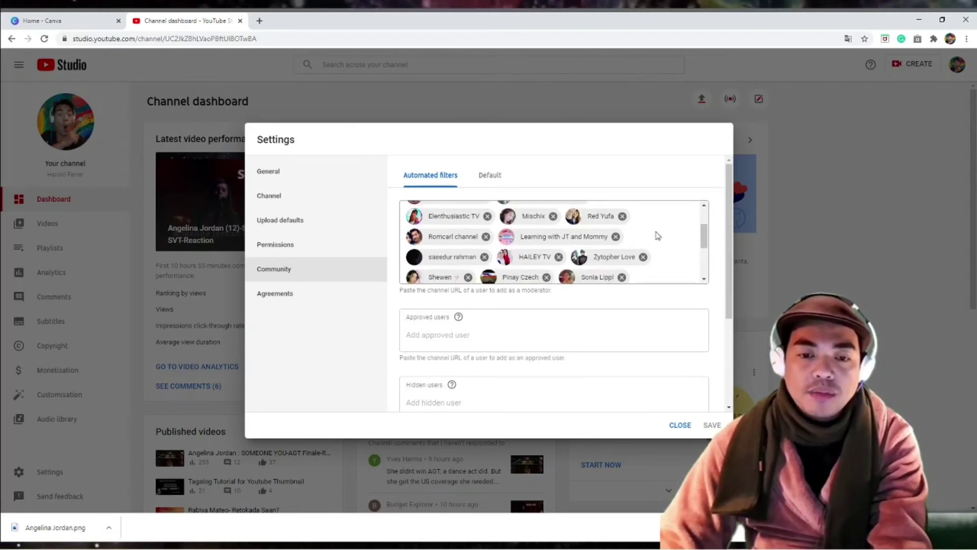
{"action": "scroll", "coordinate": [656, 234], "scroll_direction": "up", "scroll_amount": 5}
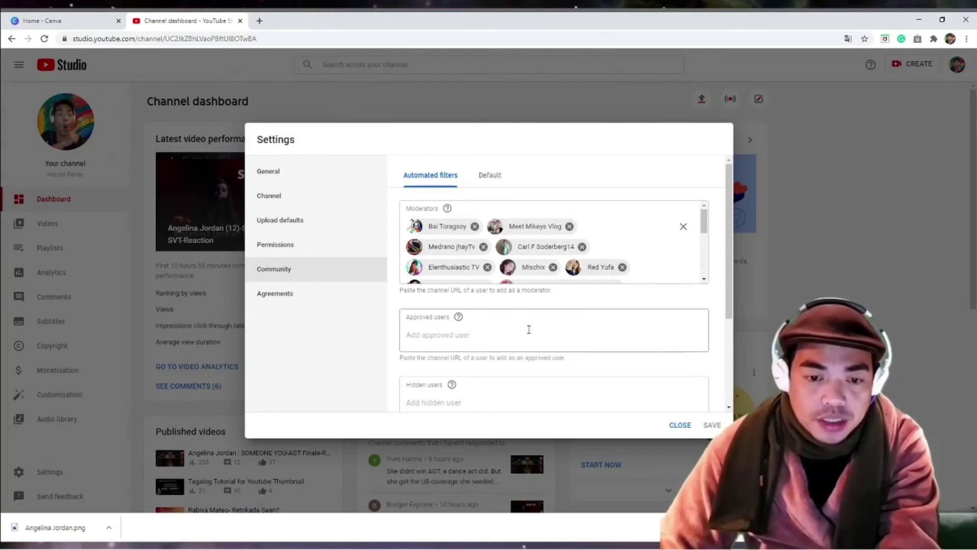
{"action": "scroll", "coordinate": [559, 329], "scroll_direction": "down", "scroll_amount": 1}
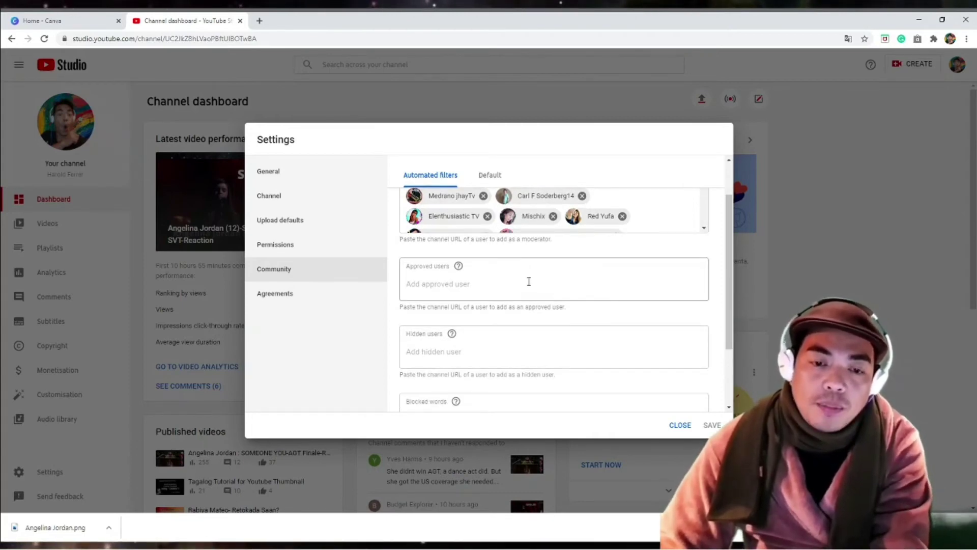
{"action": "scroll", "coordinate": [515, 302], "scroll_direction": "down", "scroll_amount": 2}
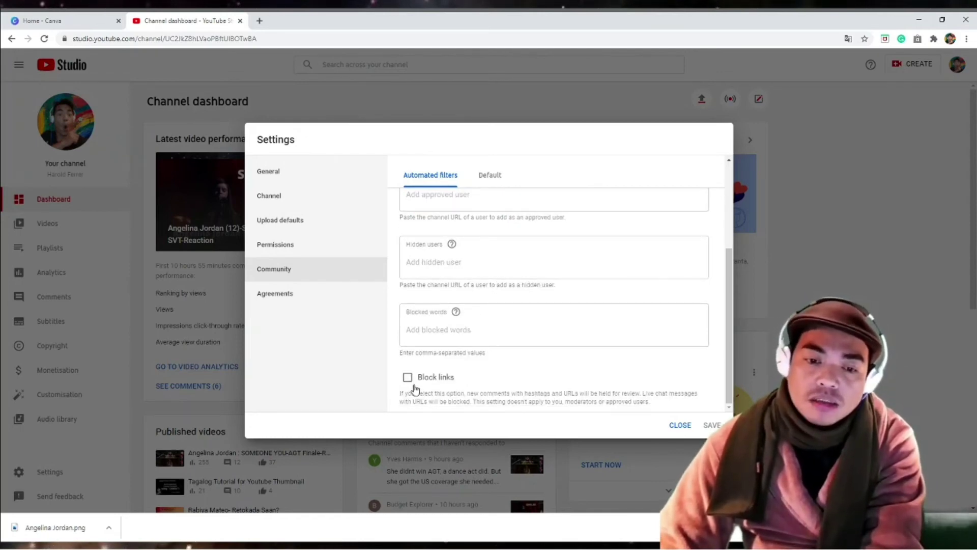
{"action": "scroll", "coordinate": [448, 280], "scroll_direction": "up", "scroll_amount": 2}
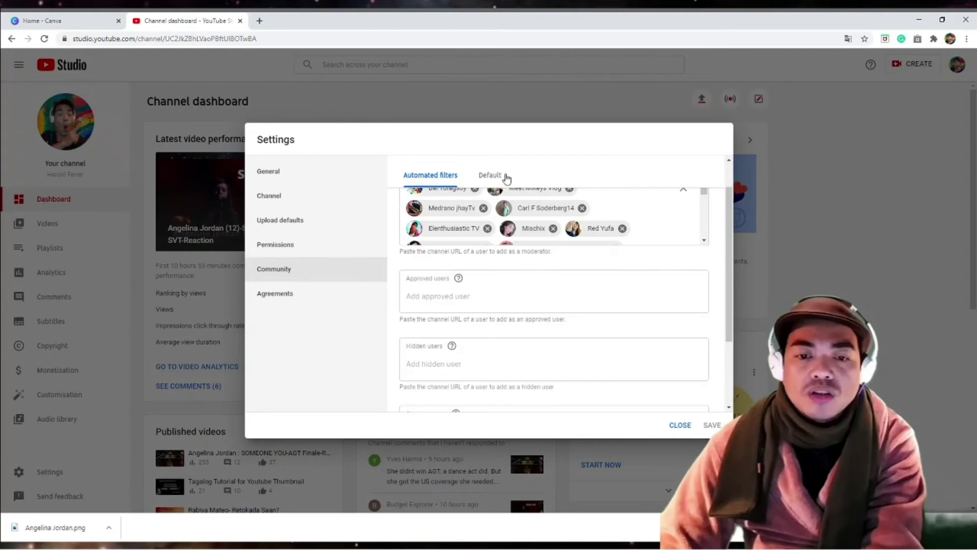
In the community defaults, choose Allow all comments for comments on the channel.
{"action": "left_click", "coordinate": [491, 176]}
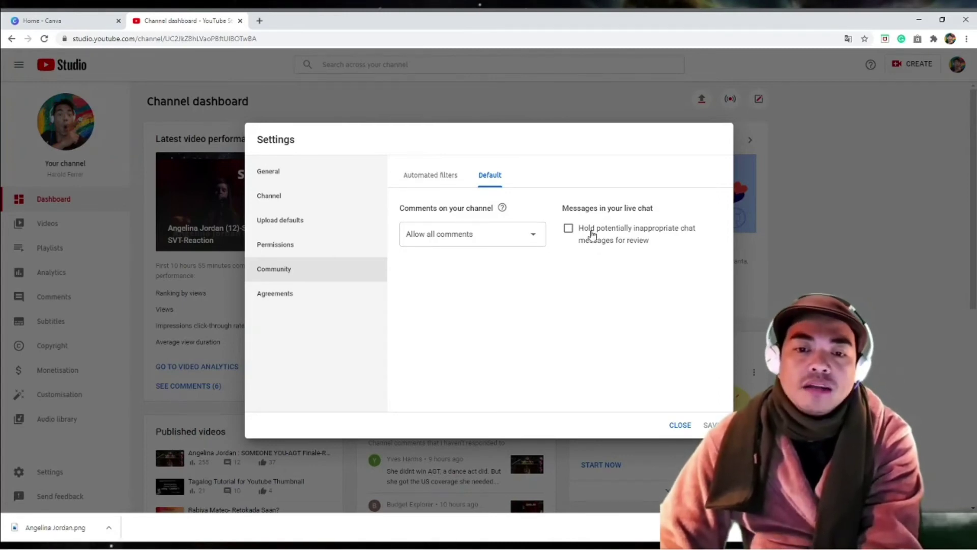
{"action": "left_click", "coordinate": [533, 237]}
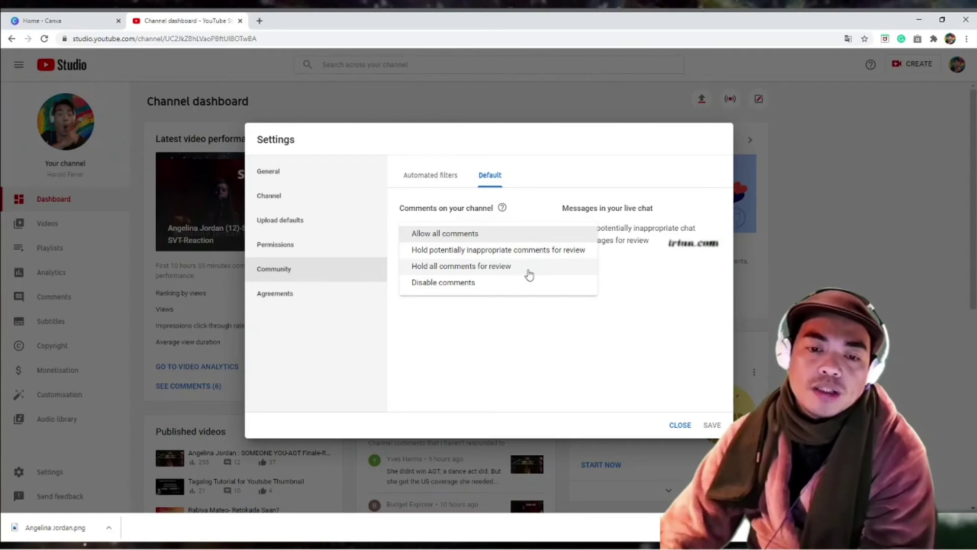
{"action": "left_click", "coordinate": [478, 236]}
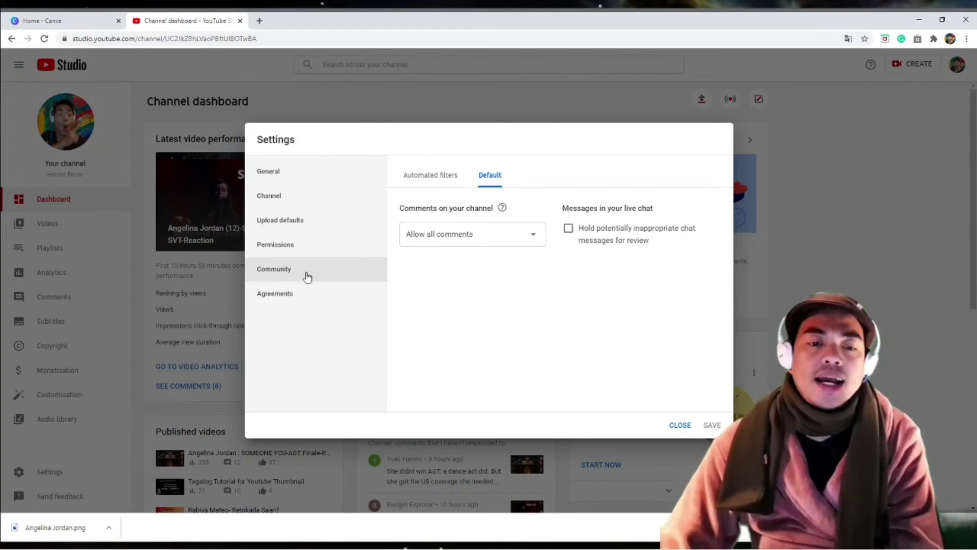
View the channel's agreements and close the settings without saving.
{"action": "left_click", "coordinate": [290, 299]}
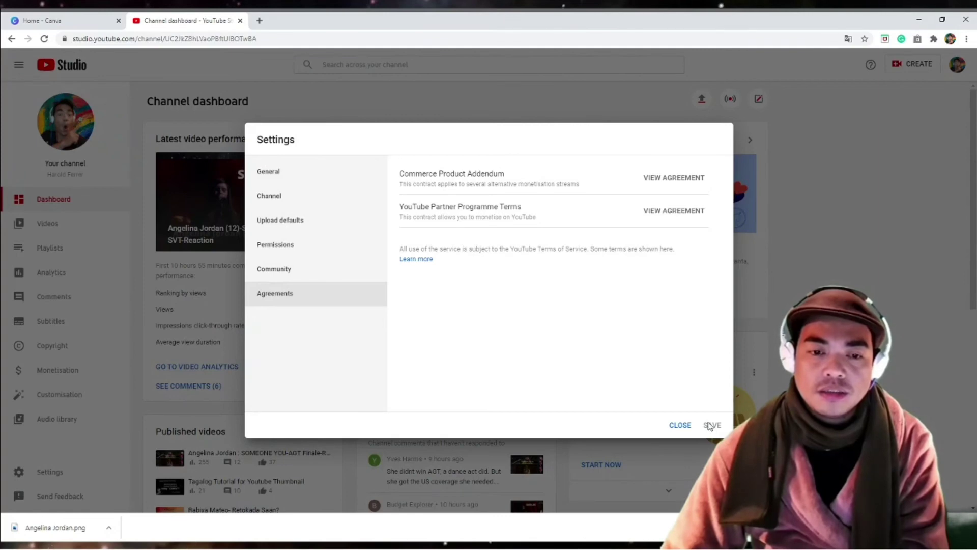
{"action": "left_click", "coordinate": [681, 425]}
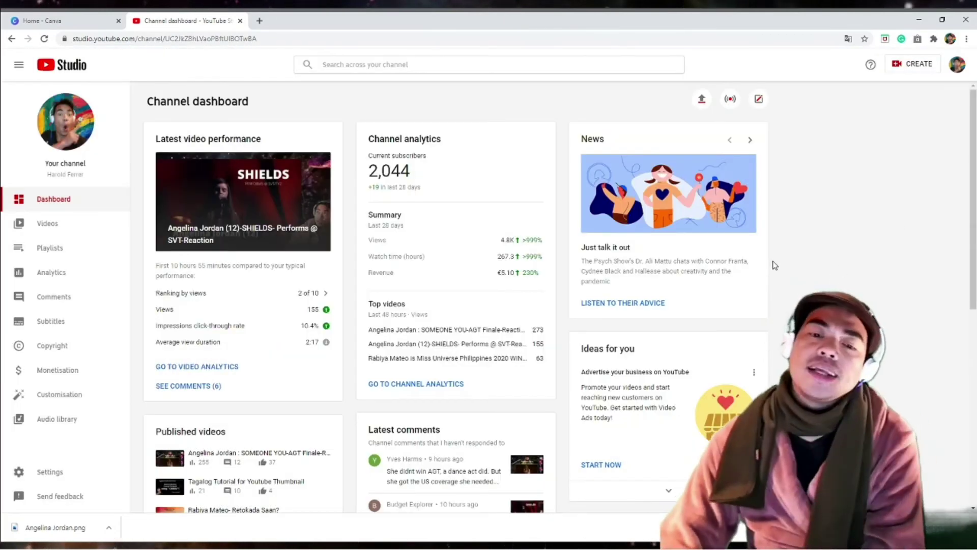